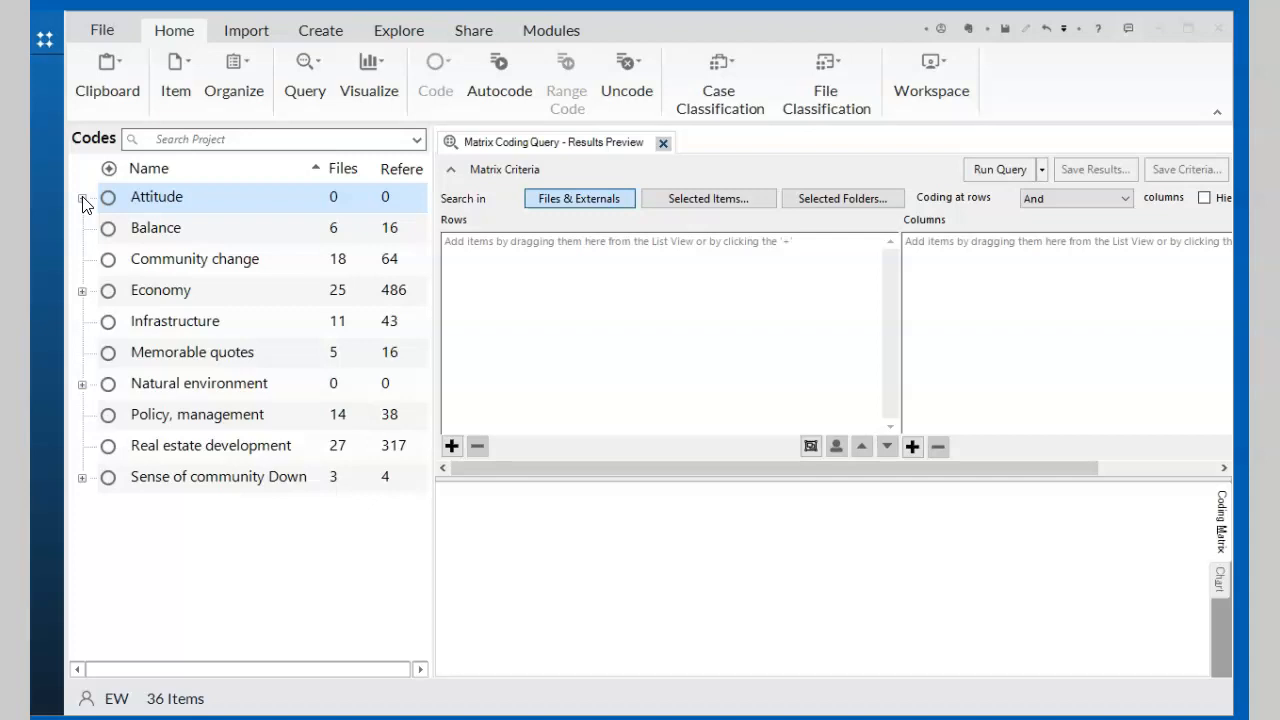
# Expand the Attitude and Natural environment codes in the code list to show their child codes.
pyautogui.click(82, 199)
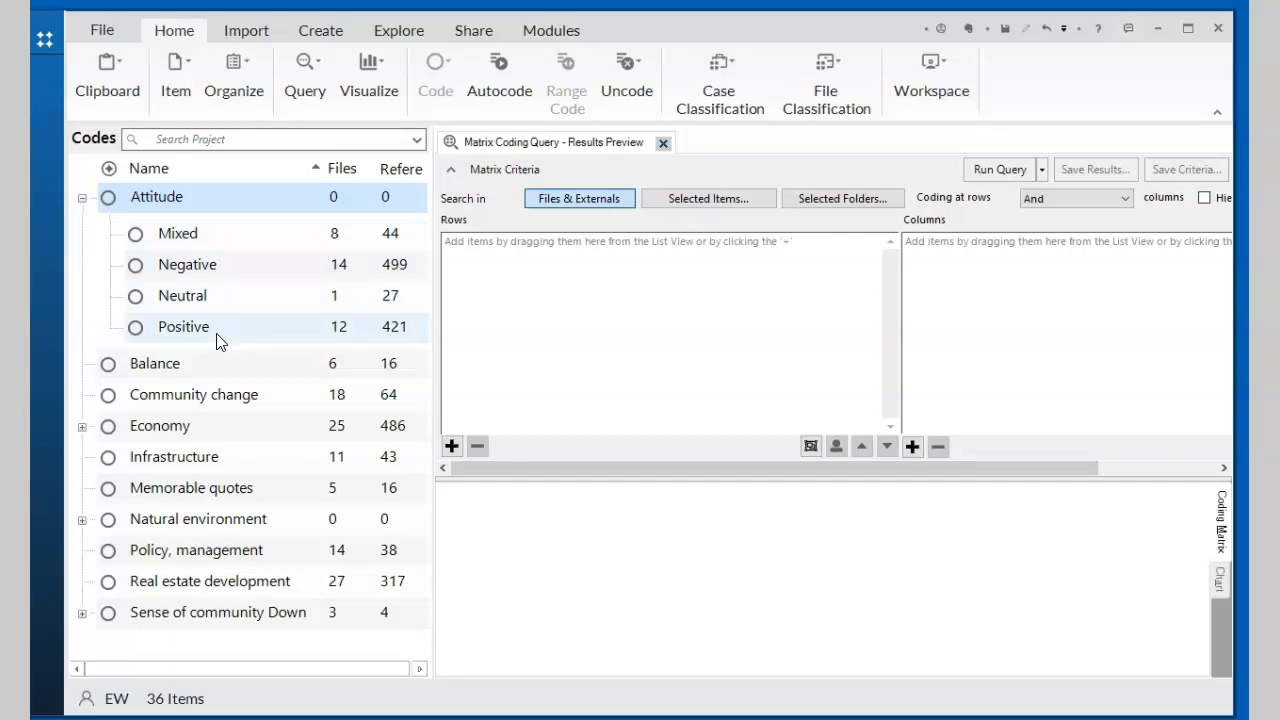
pyautogui.click(82, 520)
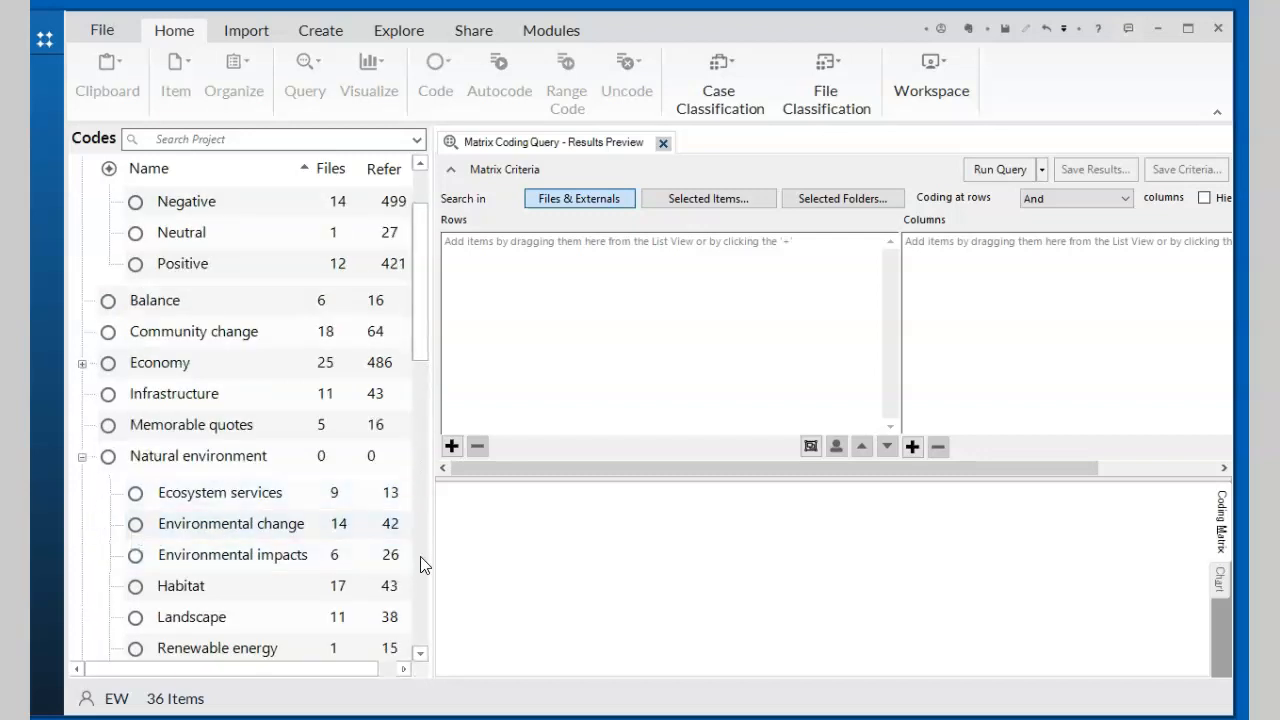
pyautogui.click(421, 651)
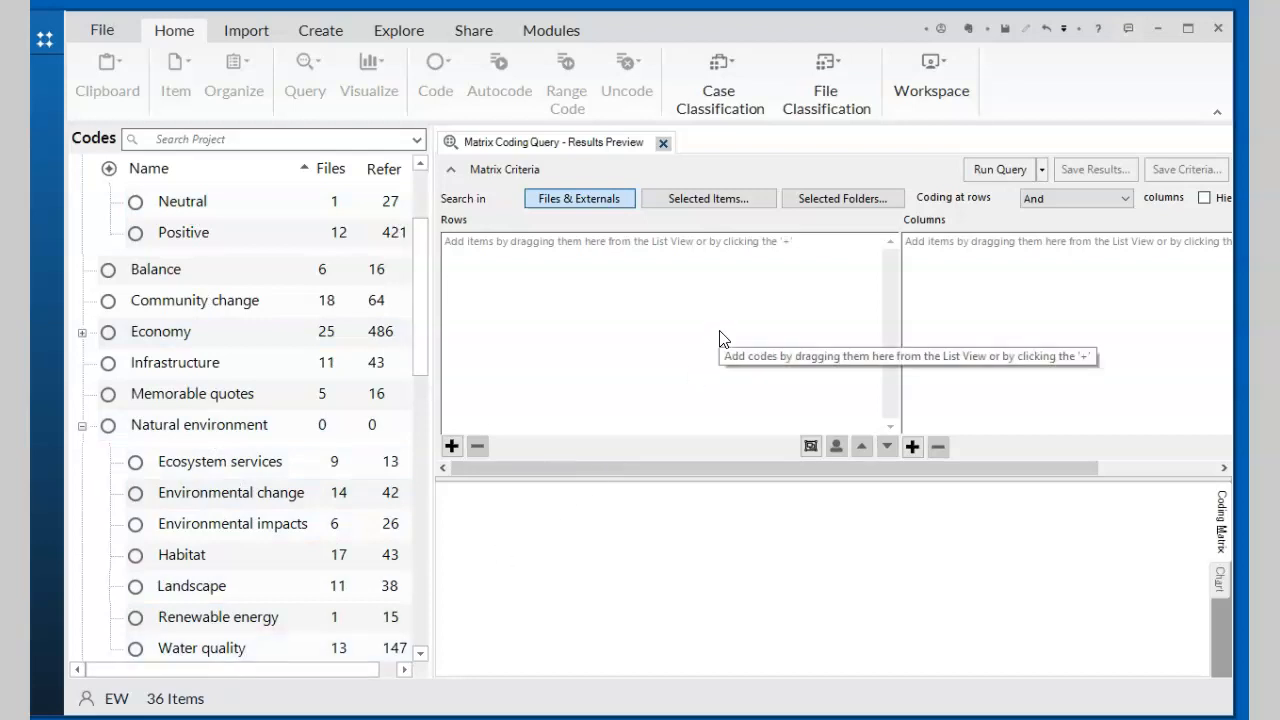
# Add all child codes of Natural environment, from Ecosystem services to Water quality, as rows of the matrix coding query.
pyautogui.click(395, 30)
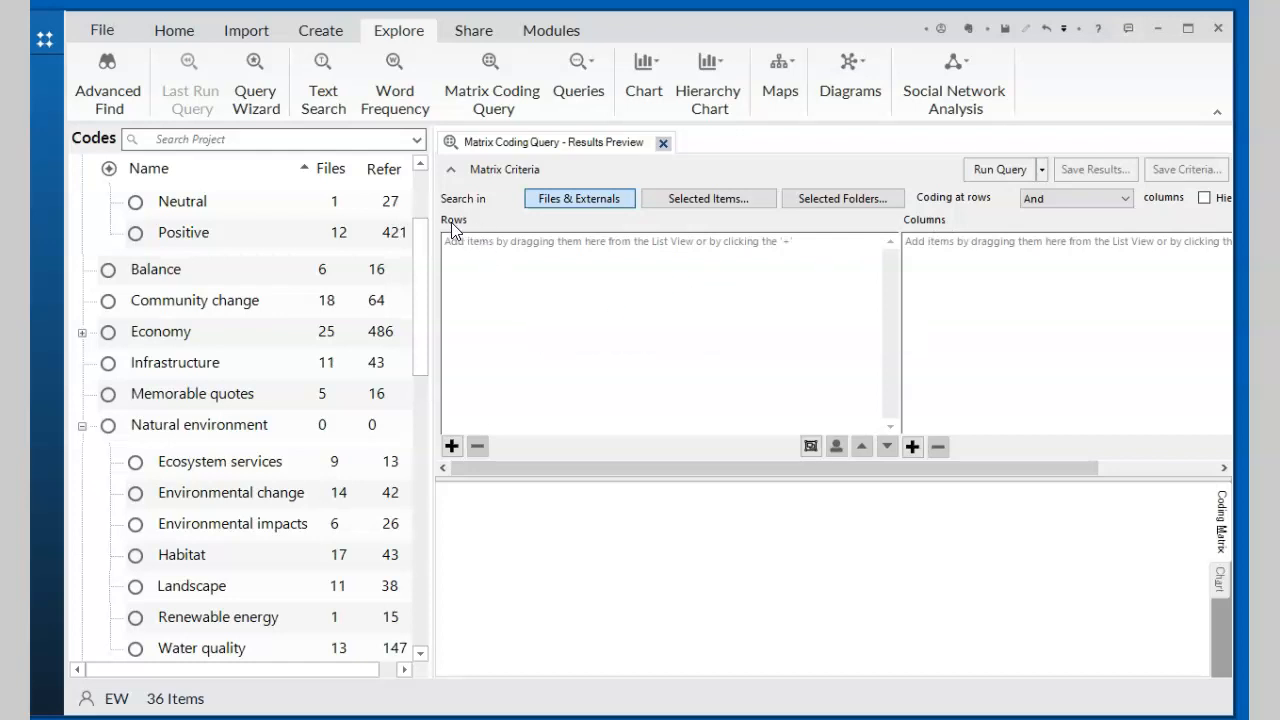
pyautogui.click(200, 462)
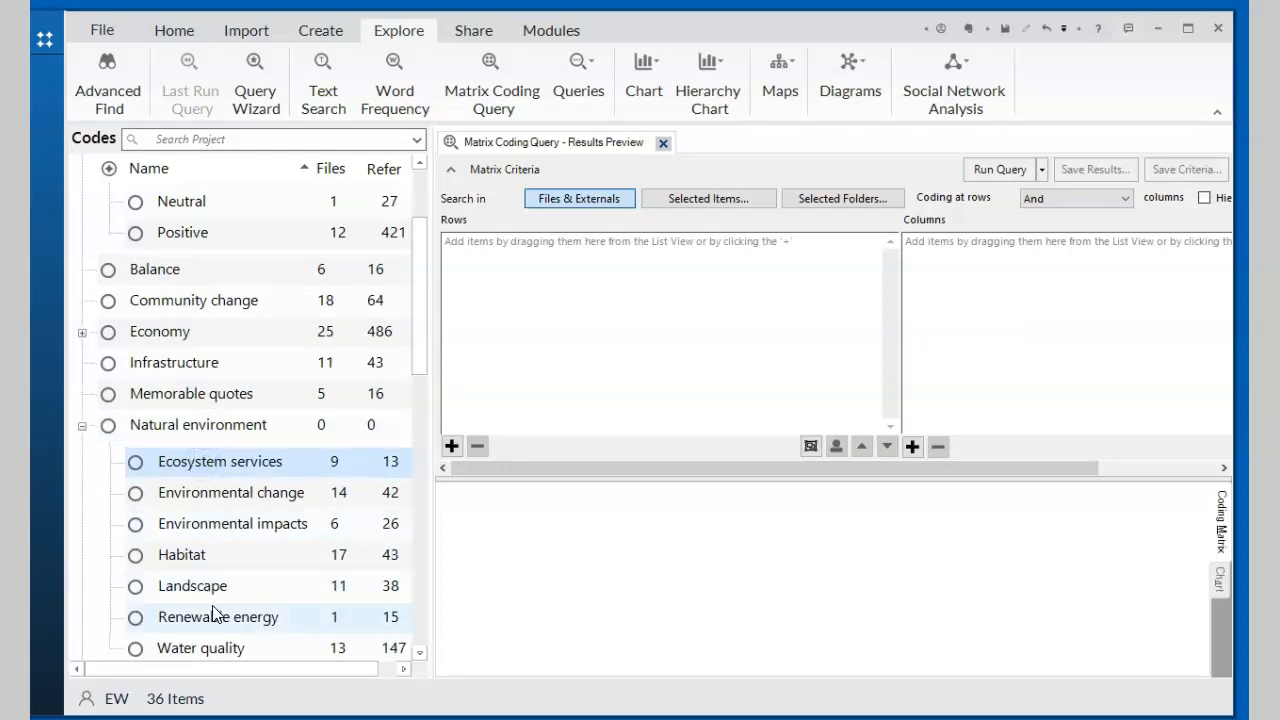
pyautogui.keyDown('shift'); pyautogui.click(213, 652); pyautogui.keyUp('shift')
pyautogui.click(201, 493)
pyautogui.moveTo(201, 493); pyautogui.dragTo(514, 317)
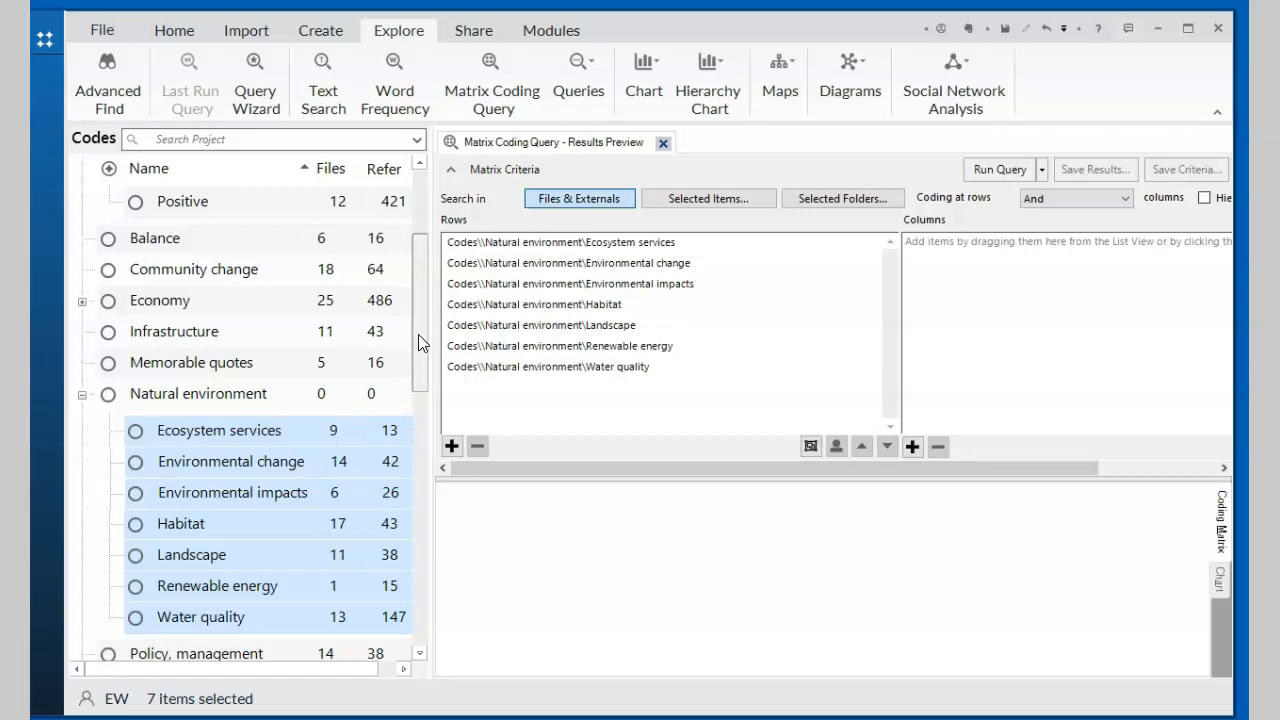
# Add the Attitude child codes Mixed, Negative, Neutral and Positive as columns of the matrix coding query.
pyautogui.moveTo(418, 334); pyautogui.dragTo(422, 257)
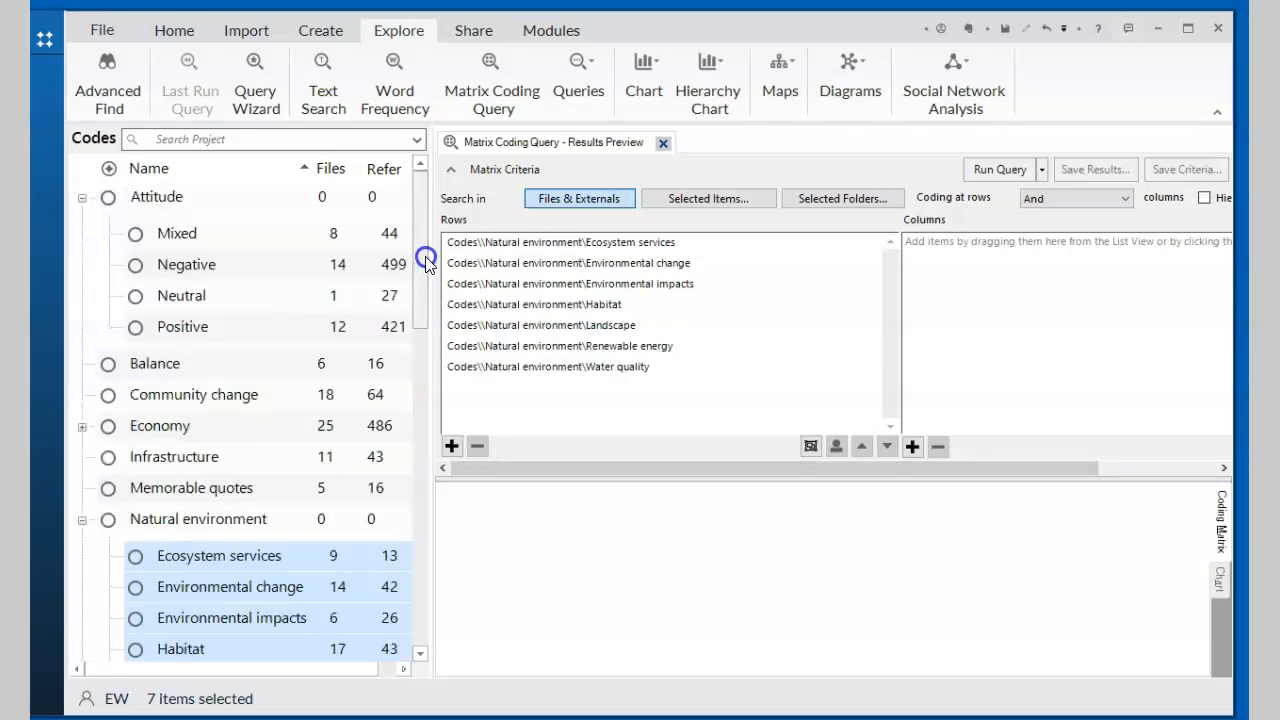
pyautogui.click(198, 235)
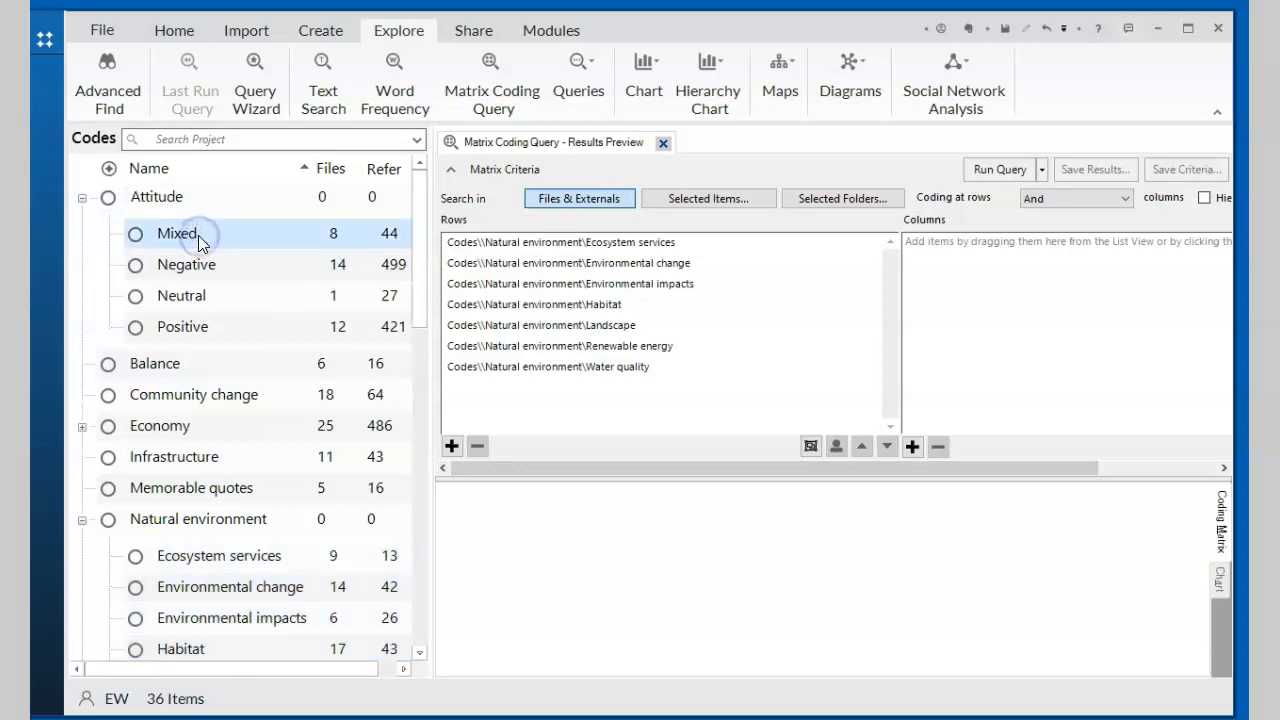
pyautogui.keyDown('shift'); pyautogui.click(216, 328); pyautogui.keyUp('shift')
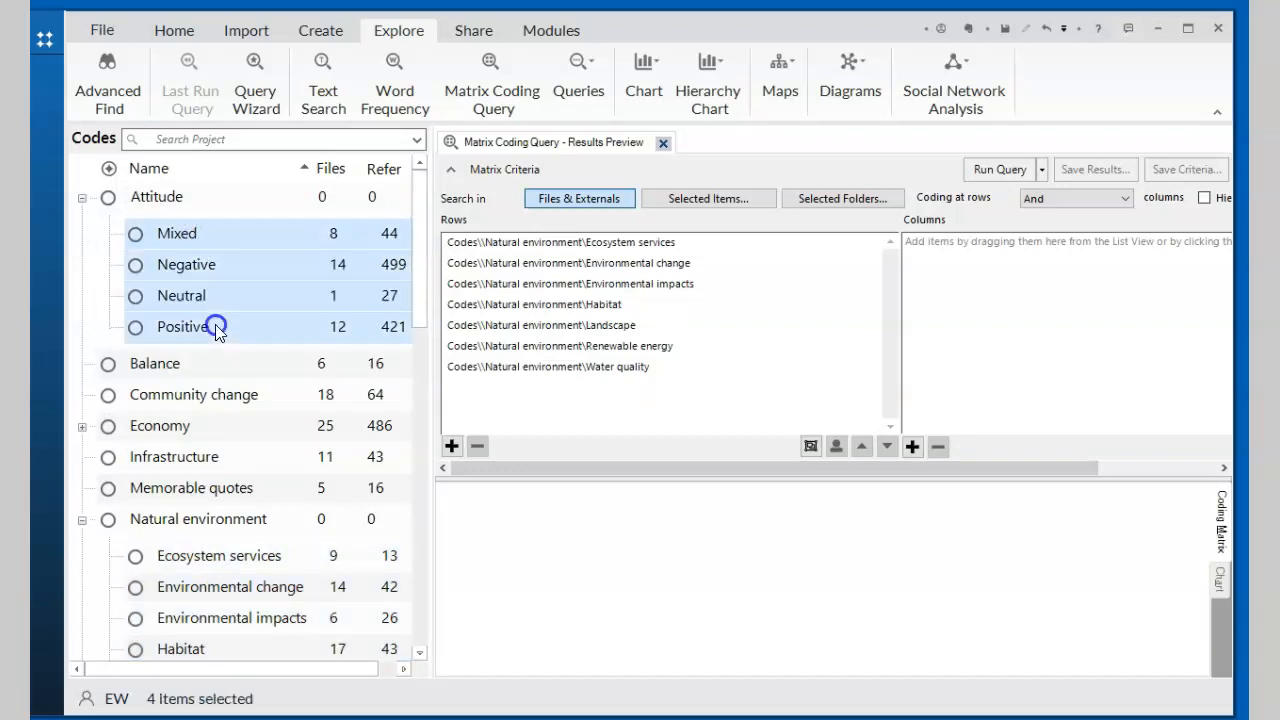
pyautogui.moveTo(207, 289); pyautogui.dragTo(933, 287)
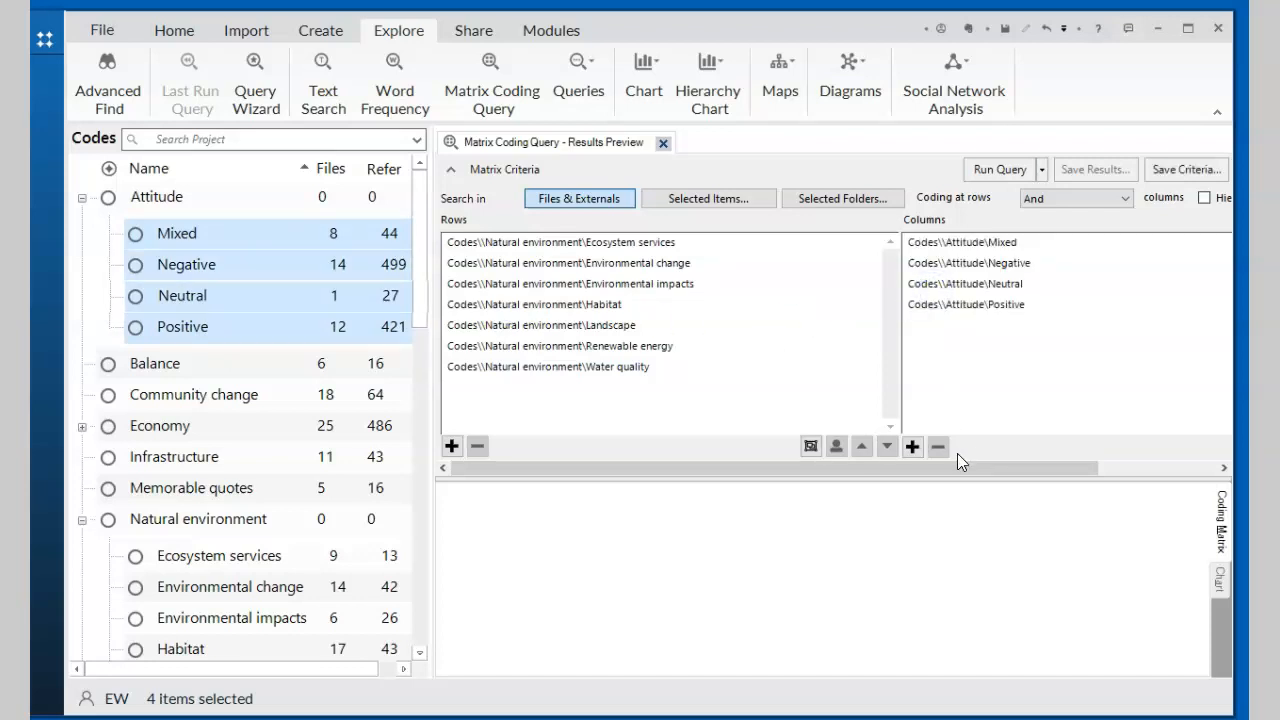
# Save the matrix query criteria under the name "attitudes towards environmental issues".
pyautogui.click(1182, 169)
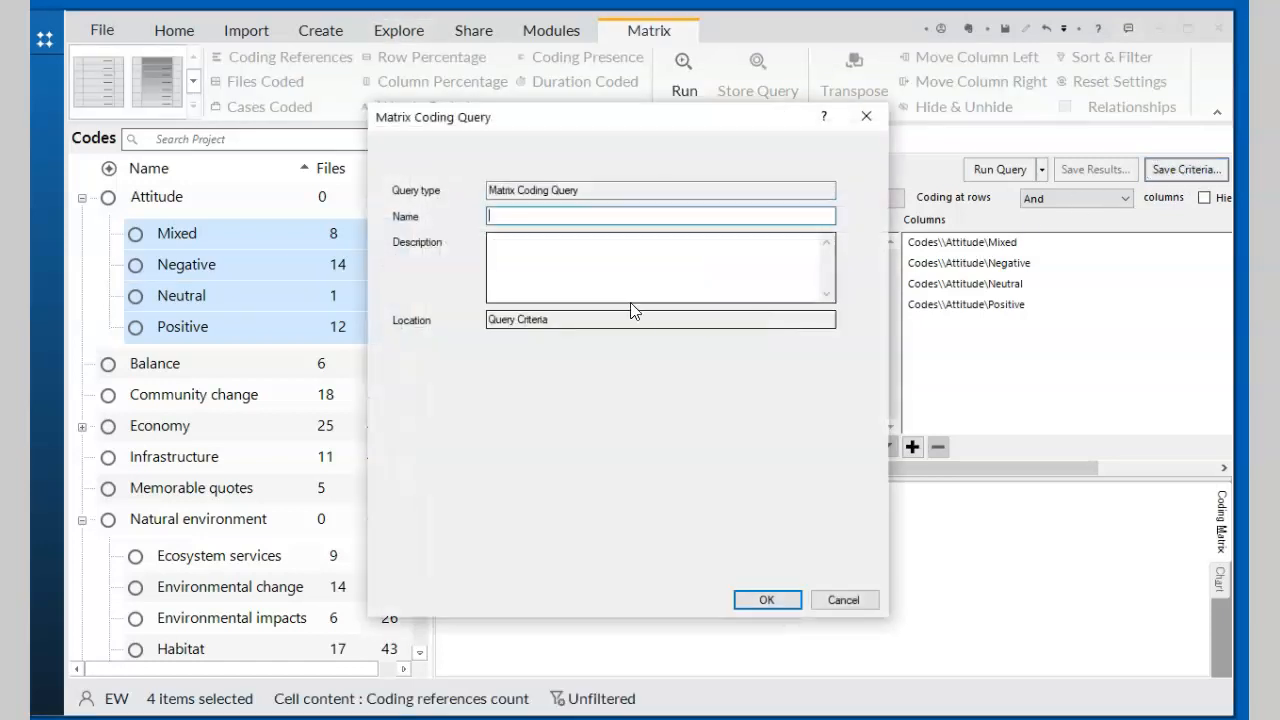
pyautogui.write('attitudes towards envir')
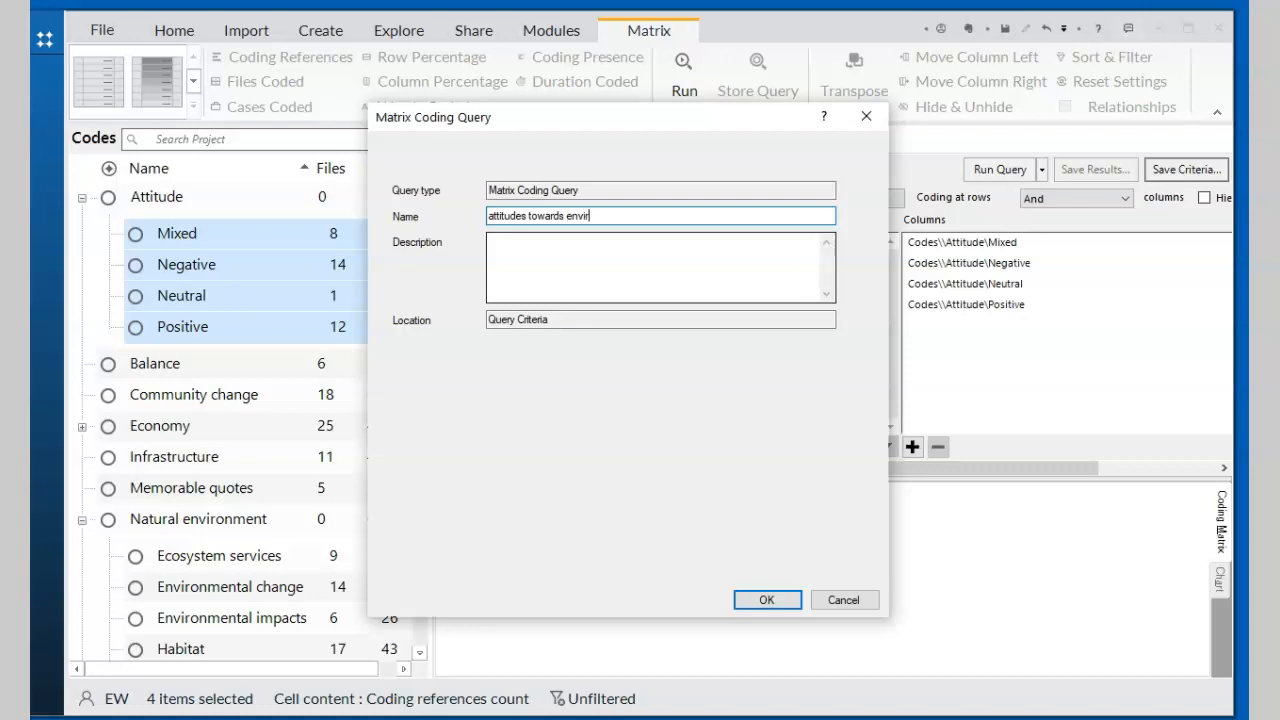
pyautogui.write('onmental issues')
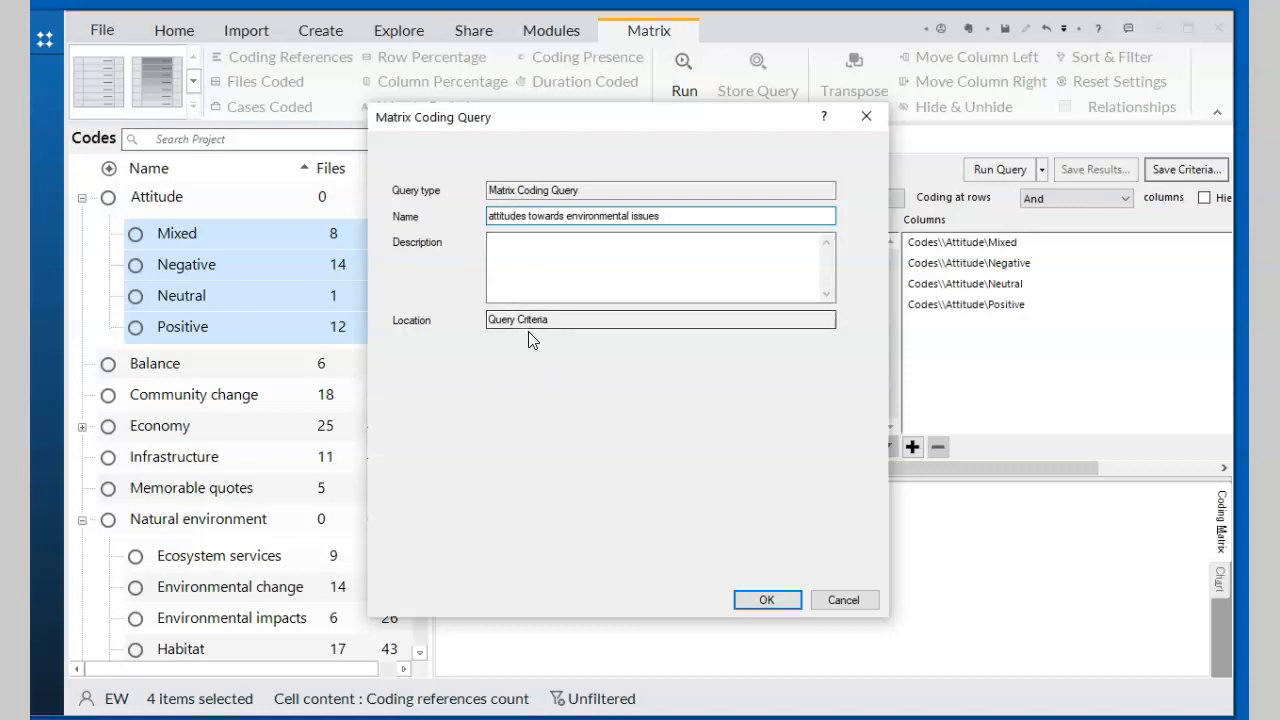
pyautogui.click(768, 598)
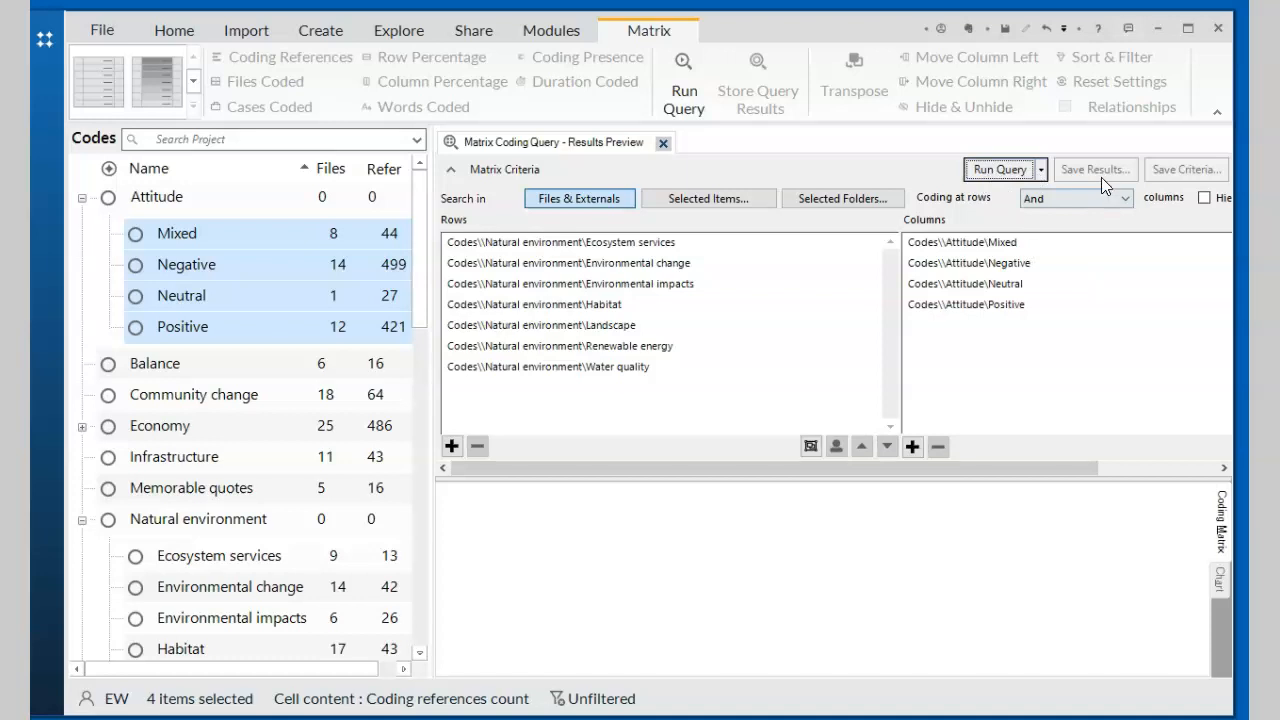
# Run the matrix coding query and apply blue shading to the result cells.
pyautogui.click(999, 171)
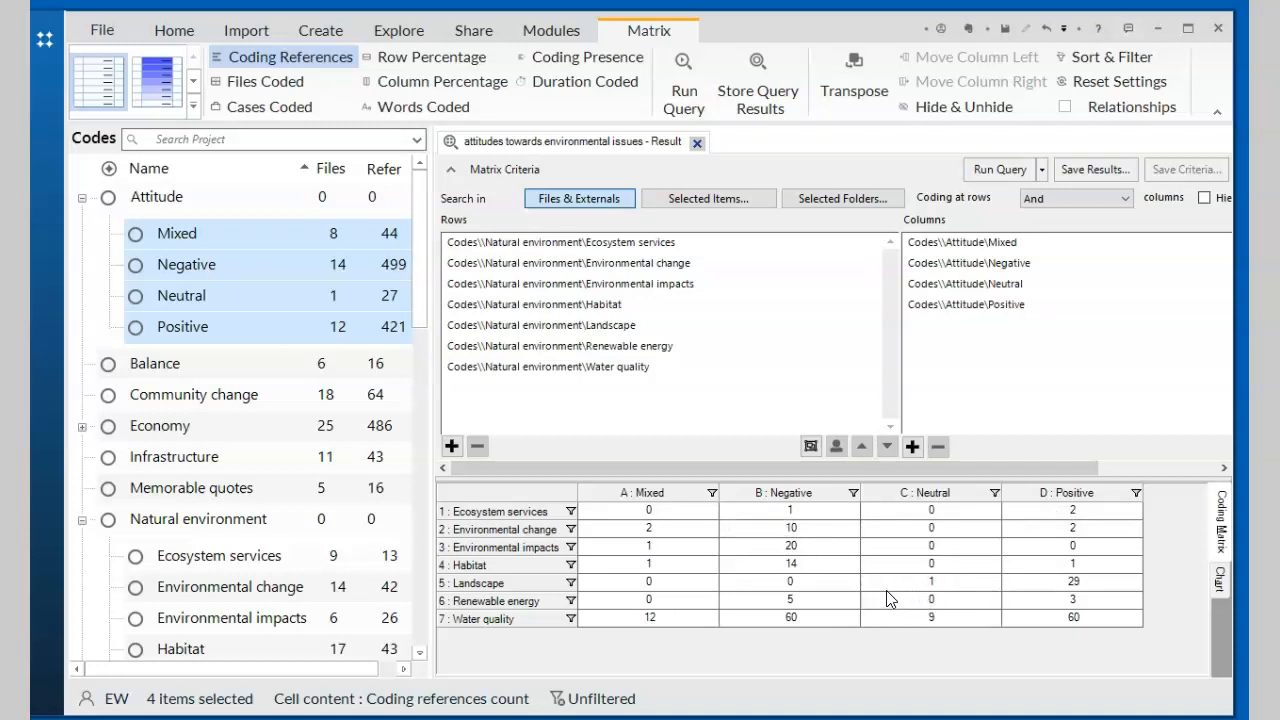
pyautogui.click(163, 97)
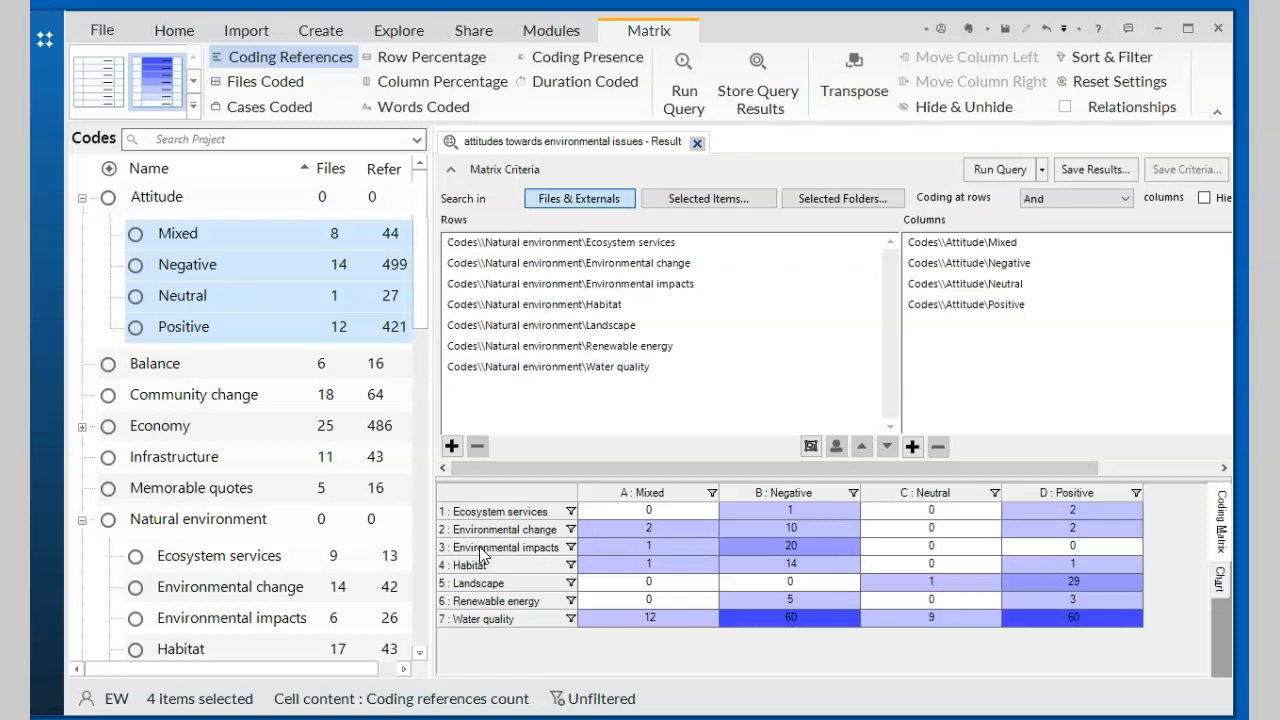
# Open the Environmental impacts by Negative cell, read through its coded references, and return to the matrix.
pyautogui.click(446, 548)
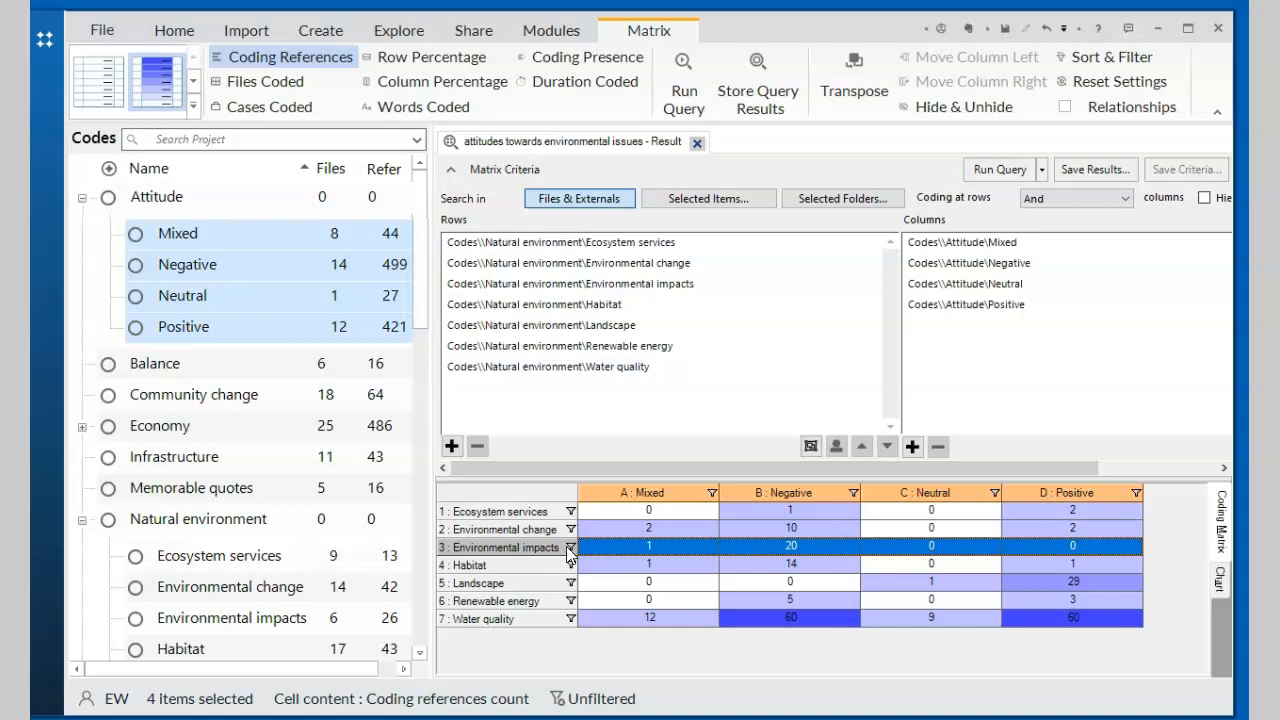
pyautogui.doubleClick(791, 543)
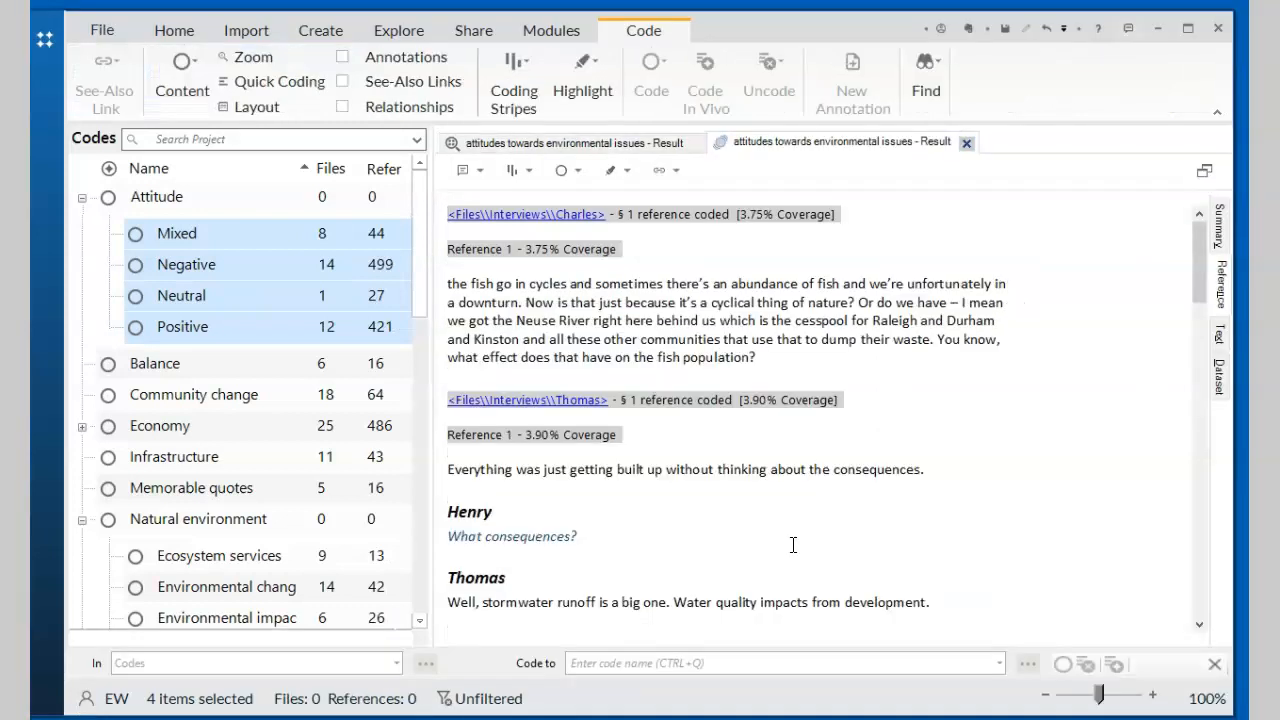
pyautogui.scroll(-8, 877, 440)
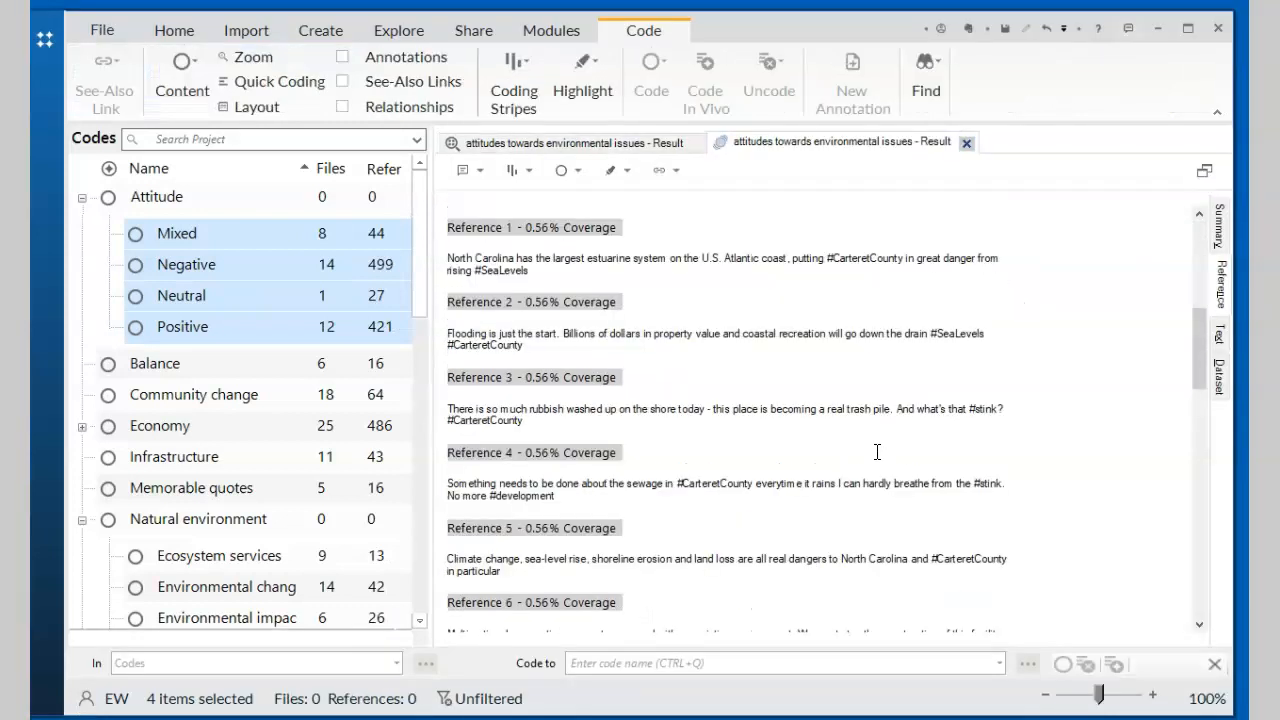
pyautogui.scroll(-2, 877, 452)
pyautogui.scroll(-3, 877, 470)
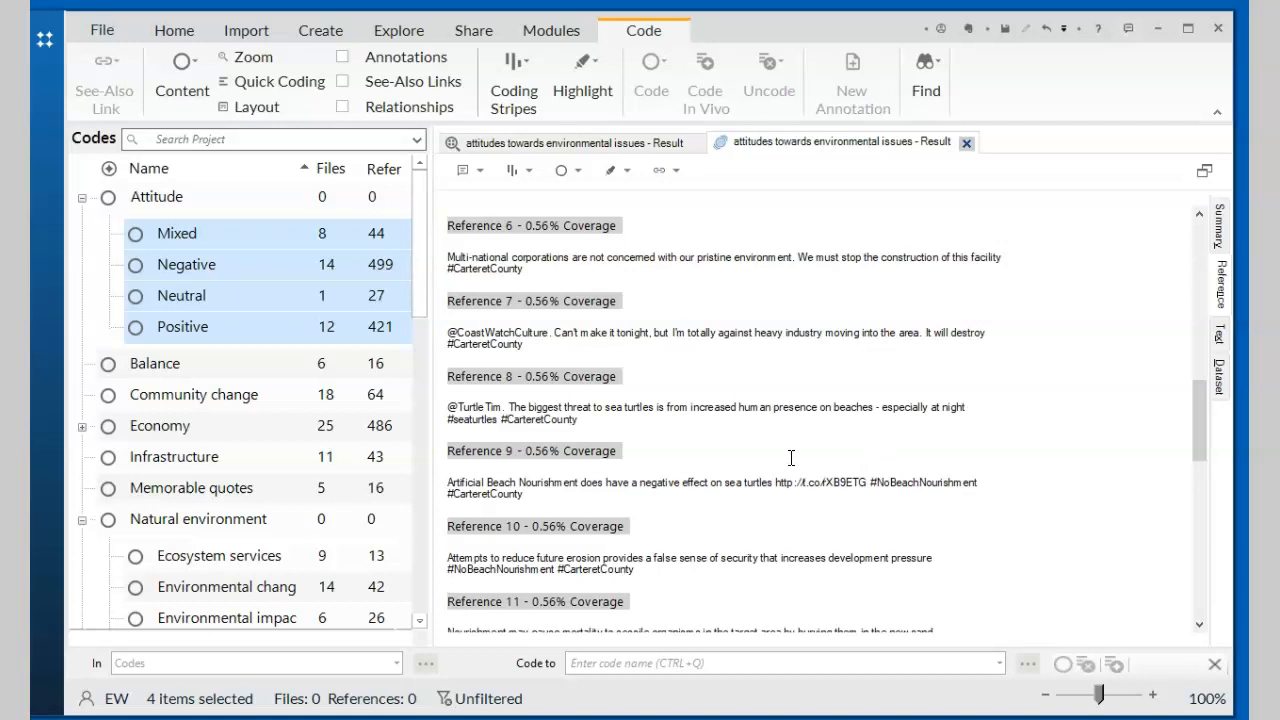
pyautogui.scroll(7, 791, 458)
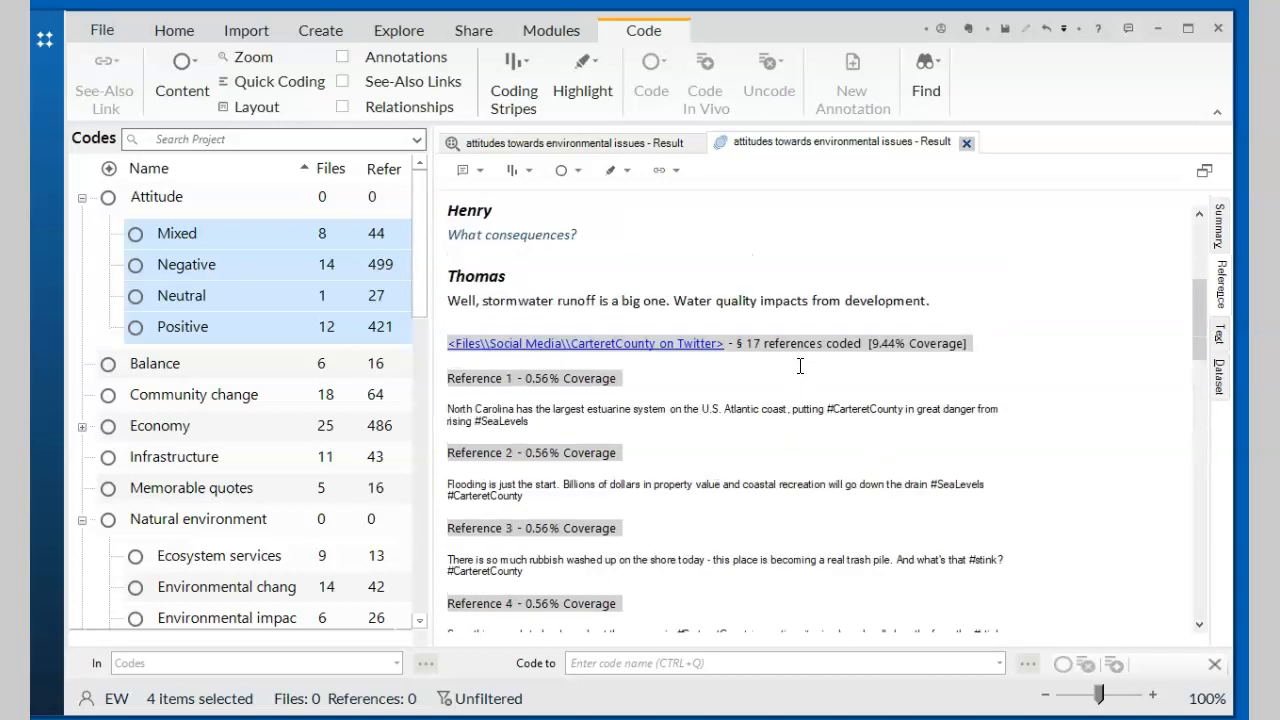
pyautogui.rightClick(967, 285)
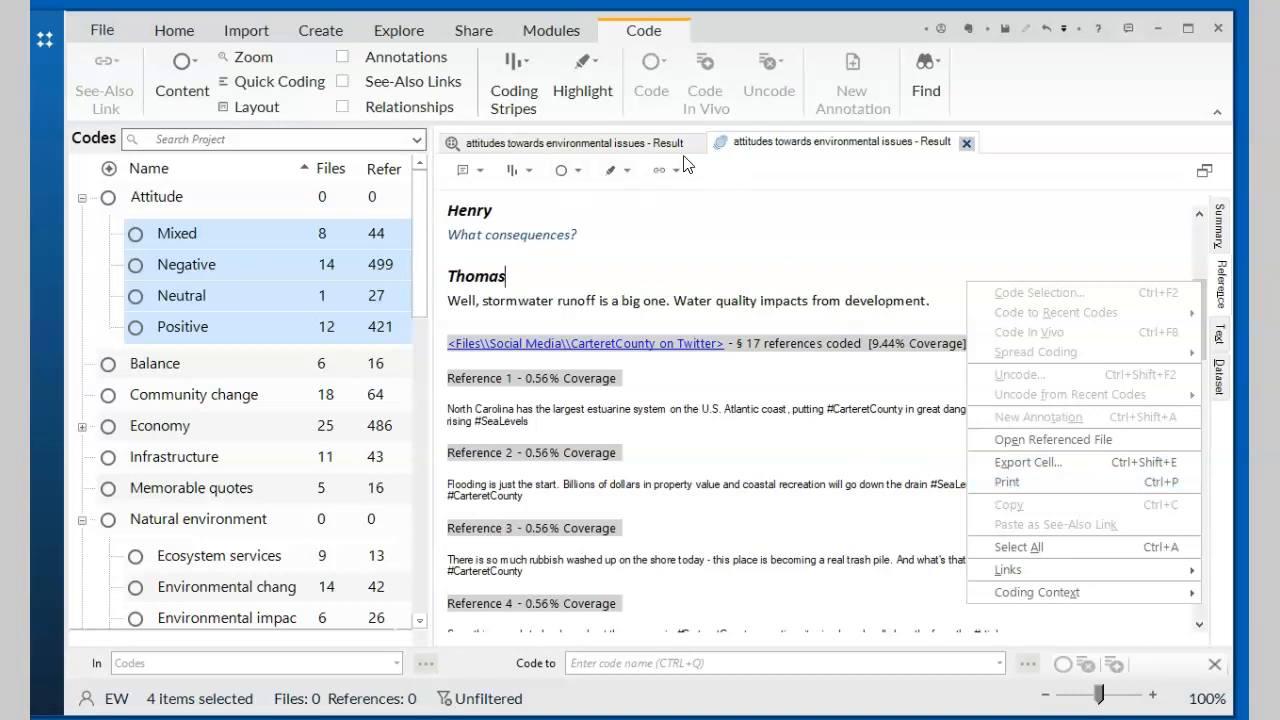
pyautogui.click(638, 142)
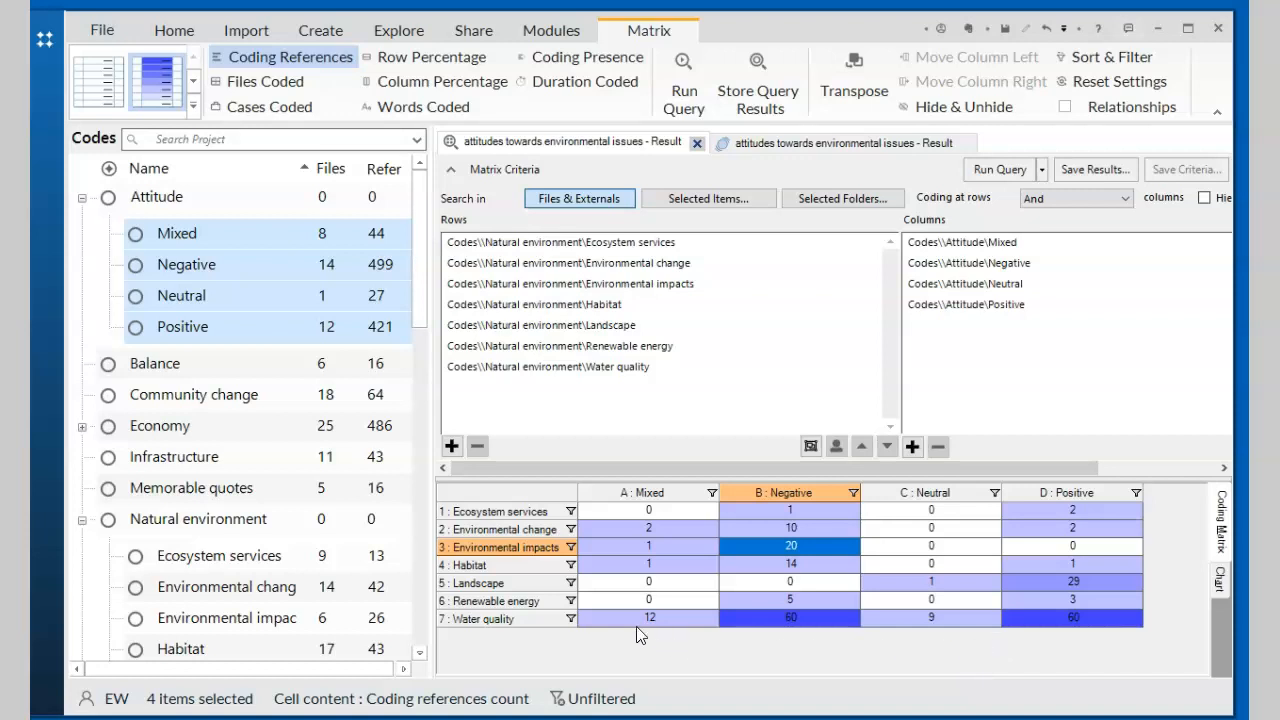
# Open the Landscape by Positive cell, examine its source summary and coded references, and return to the matrix.
pyautogui.click(466, 584)
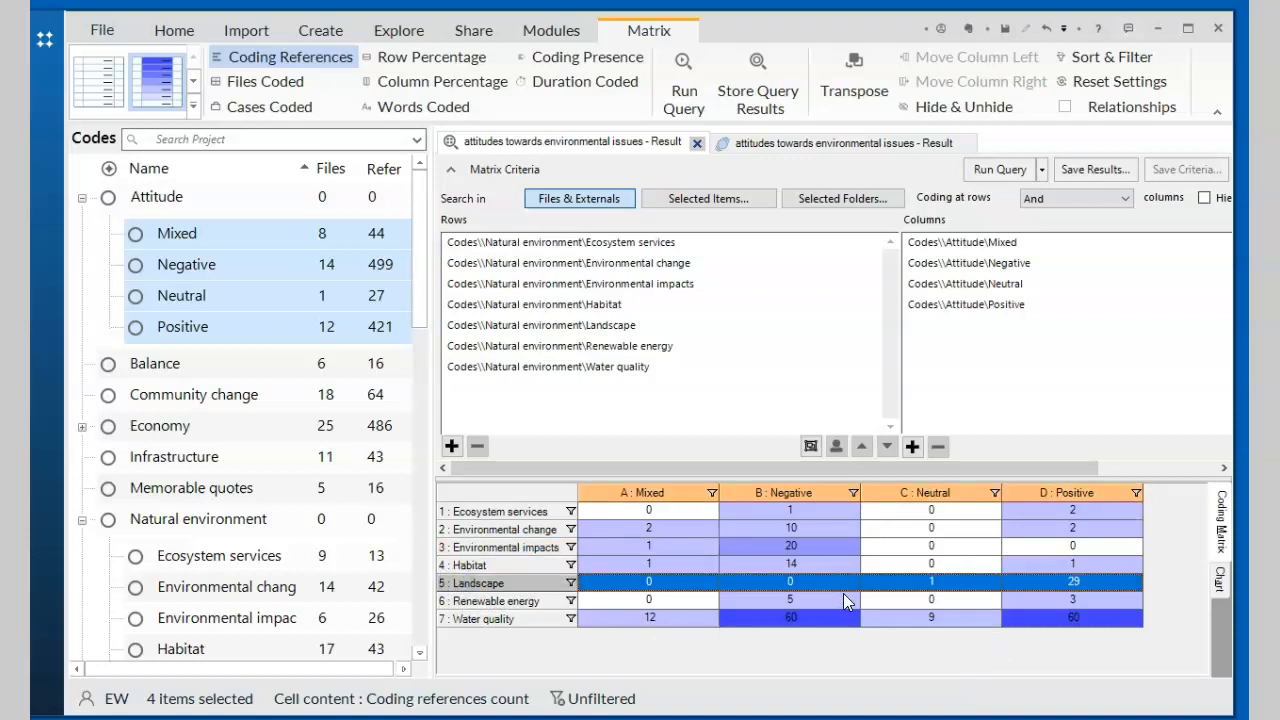
pyautogui.click(1069, 582)
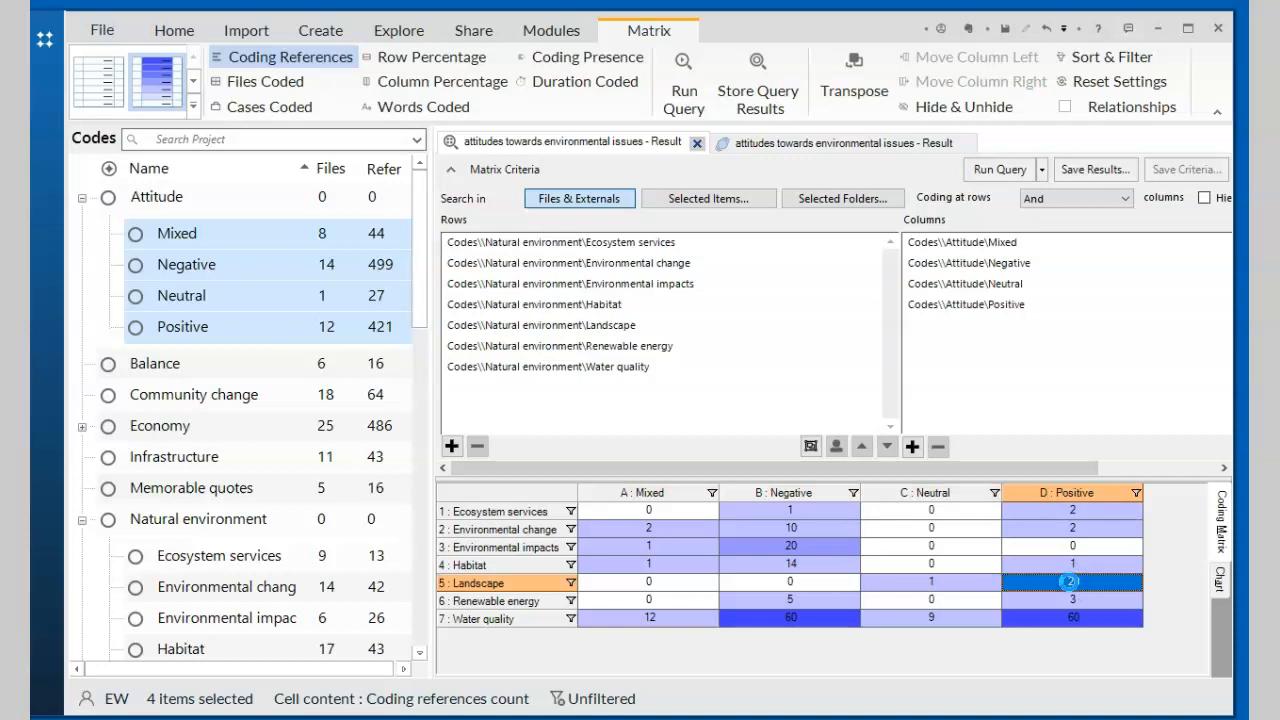
pyautogui.doubleClick(1069, 582)
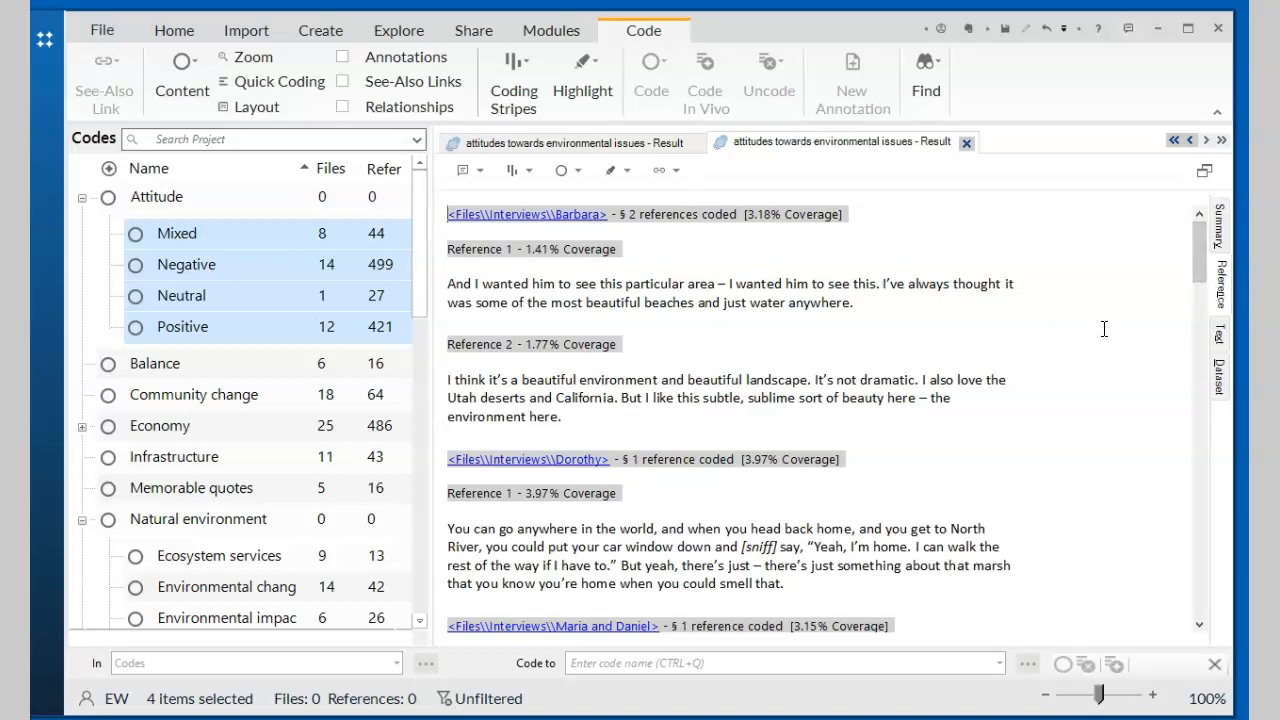
pyautogui.click(1221, 238)
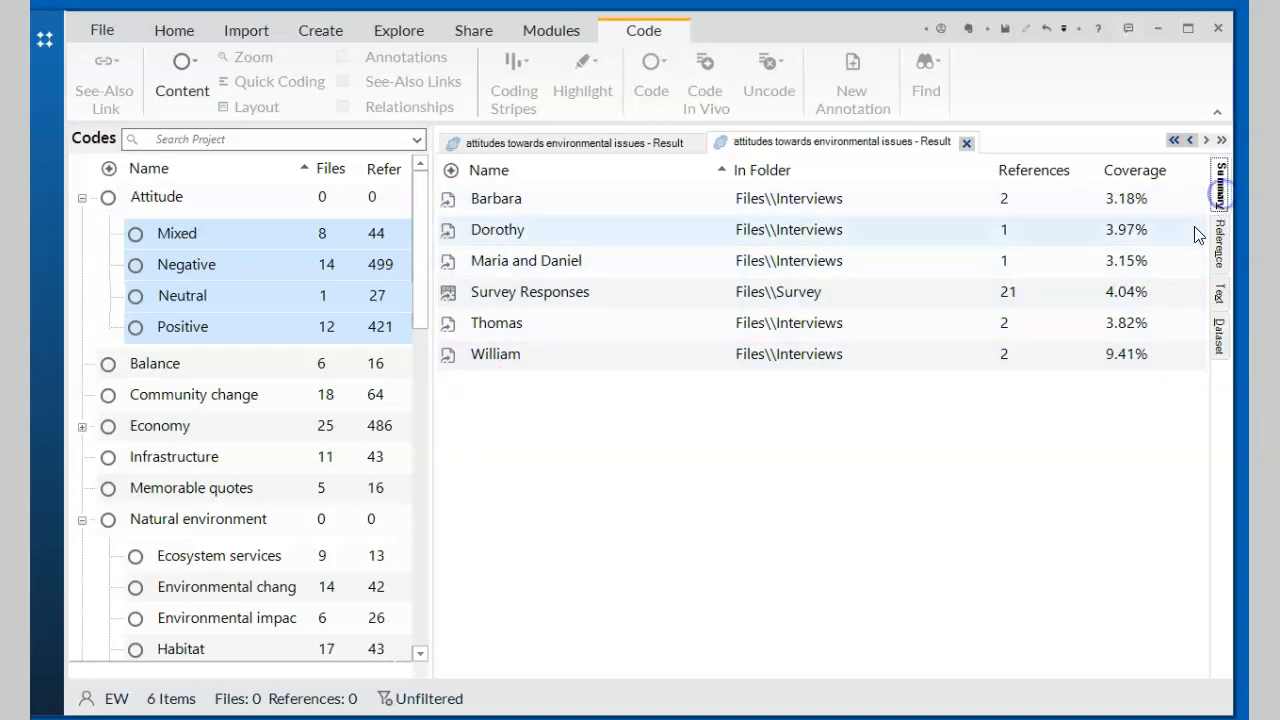
pyautogui.click(1220, 252)
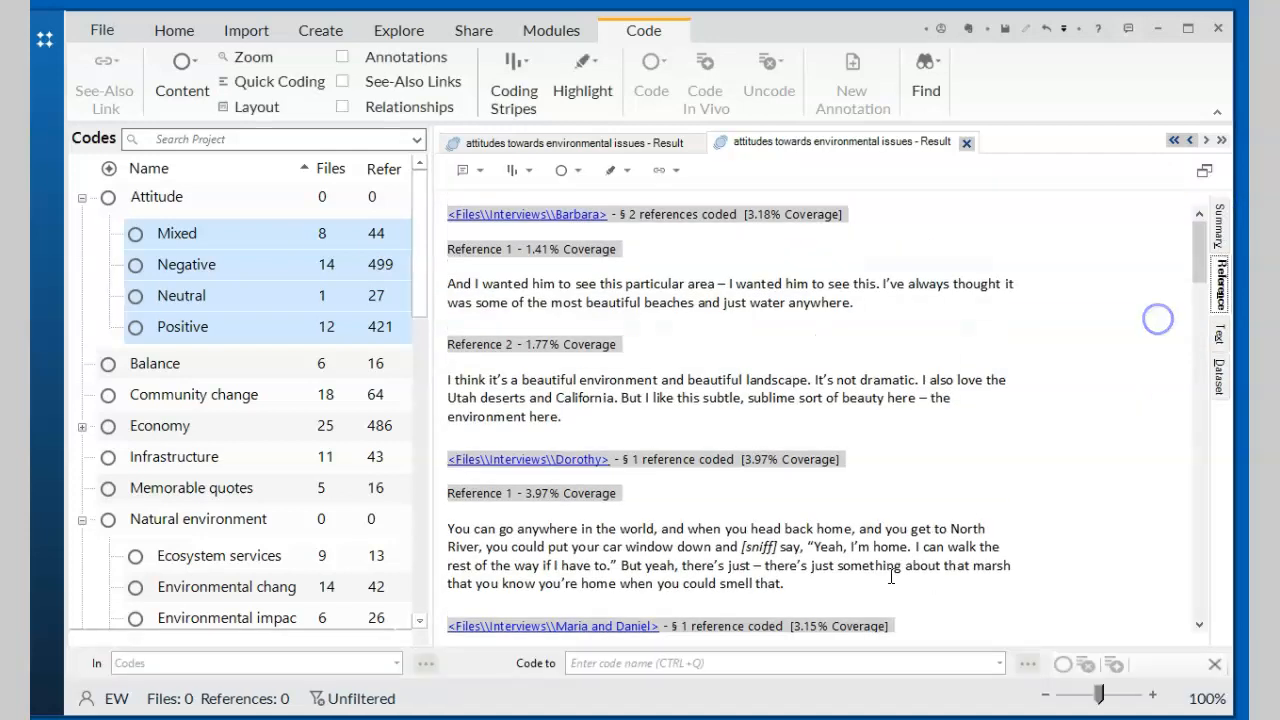
pyautogui.click(592, 143)
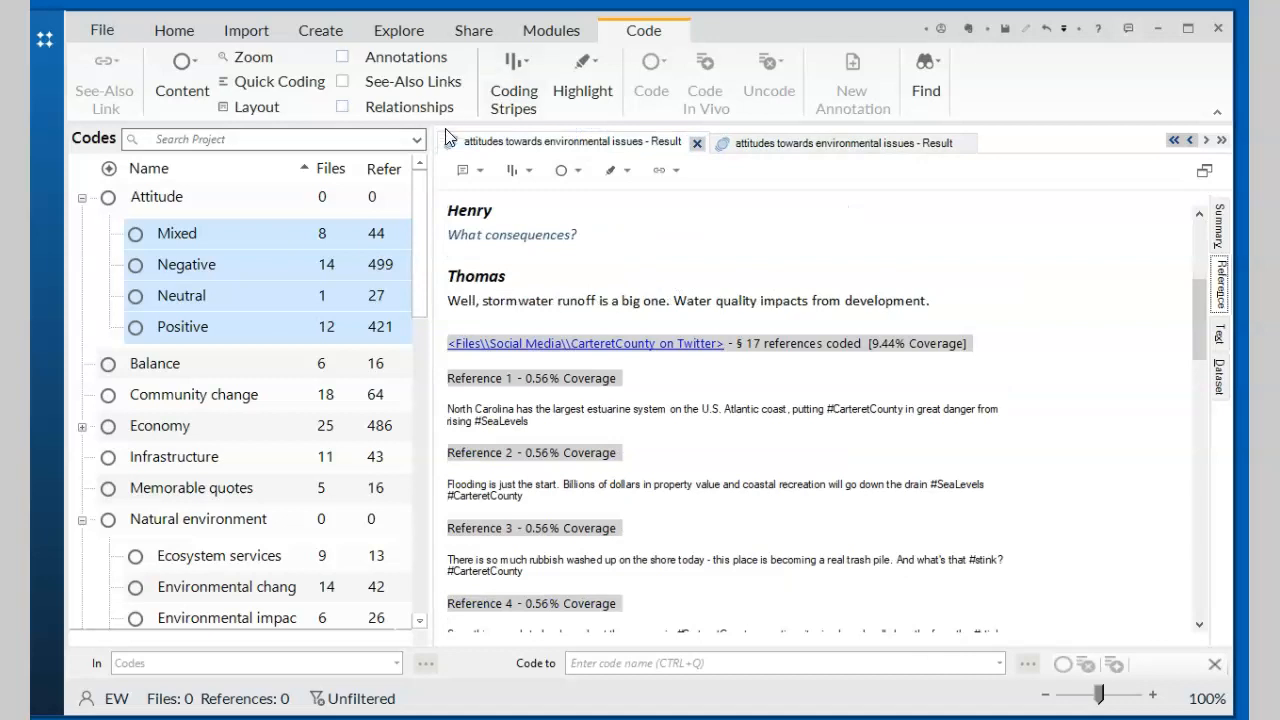
pyautogui.click(1174, 140)
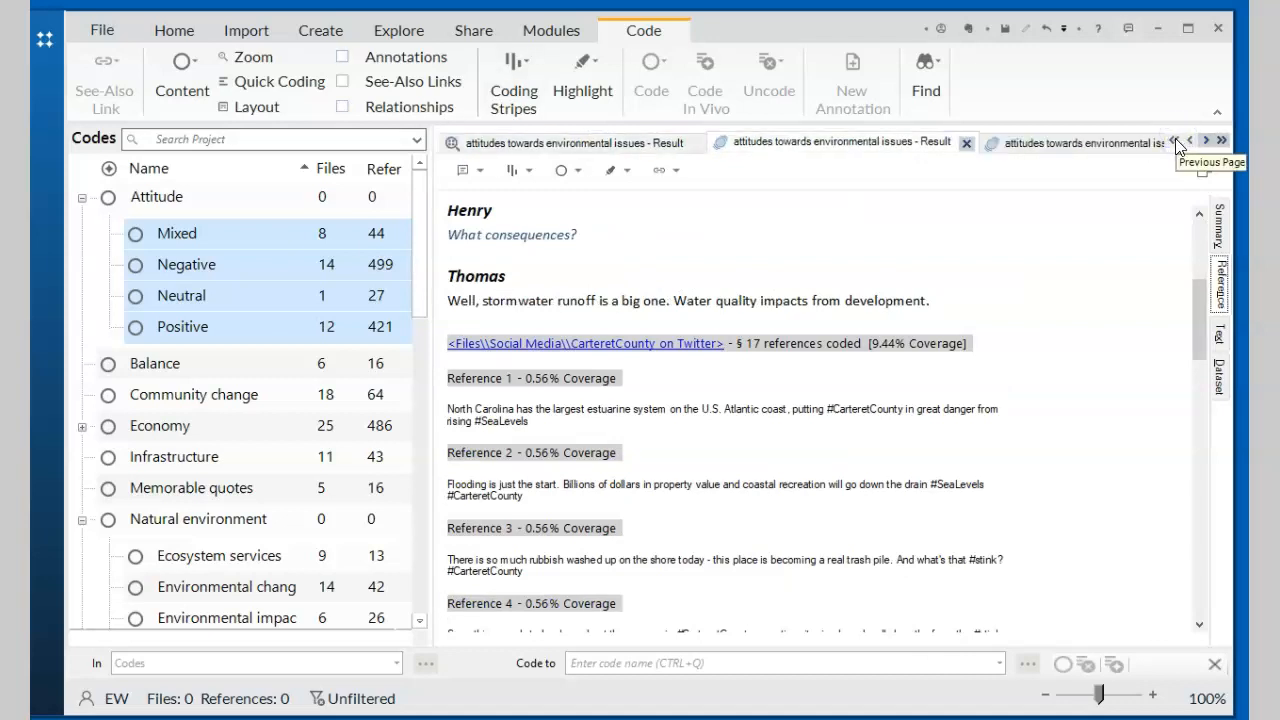
pyautogui.click(1174, 141)
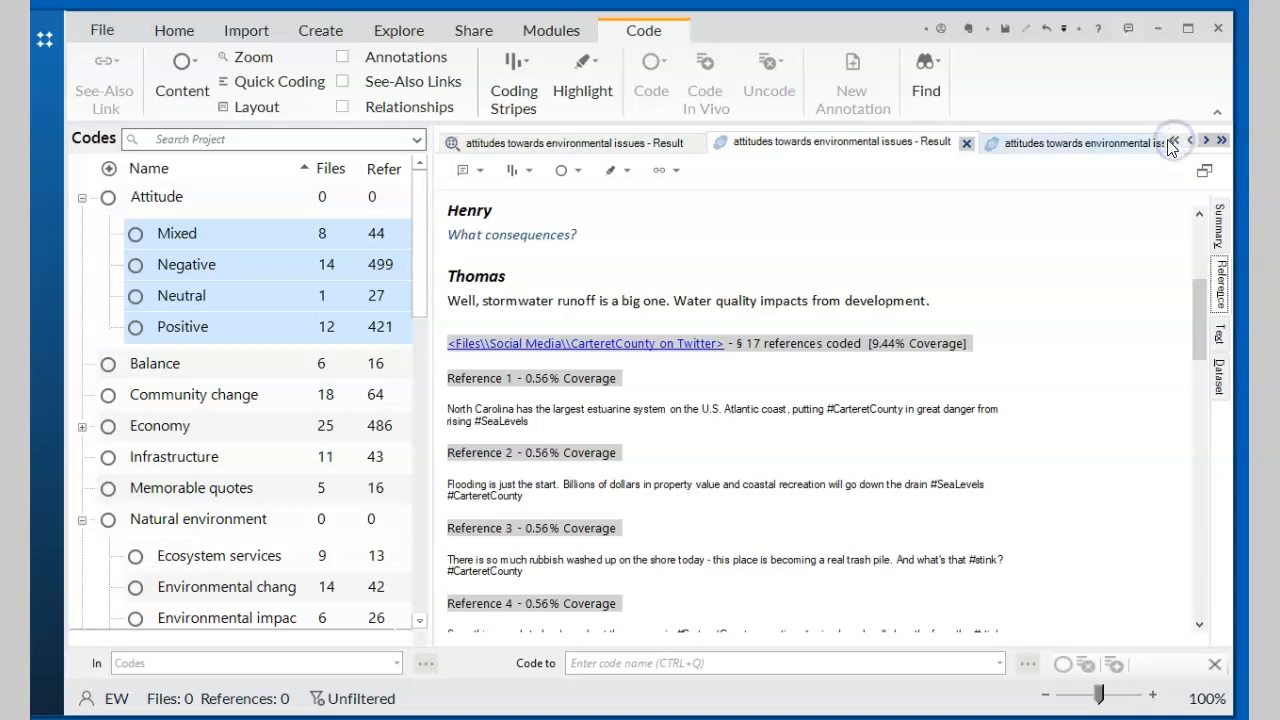
pyautogui.click(616, 144)
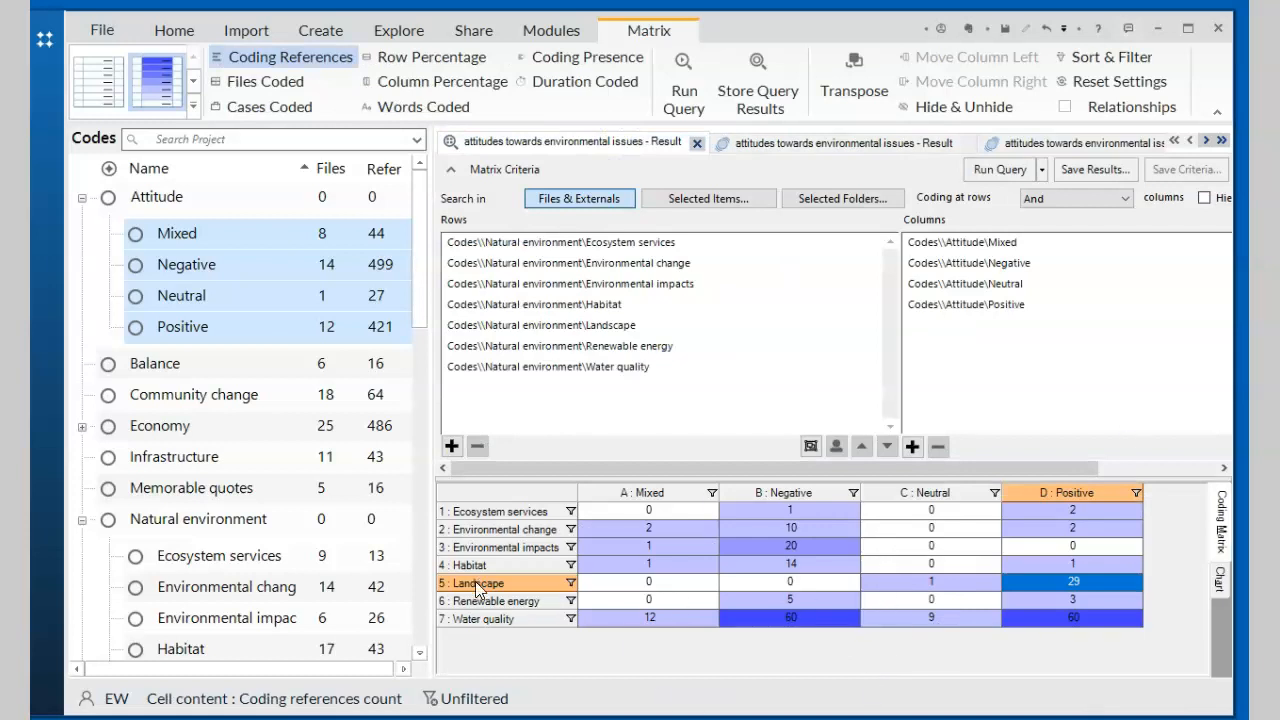
# Store the query results in Query Results as a new coding matrix named "attitudes towards environmental issues", with Open results turned off.
pyautogui.click(1075, 167)
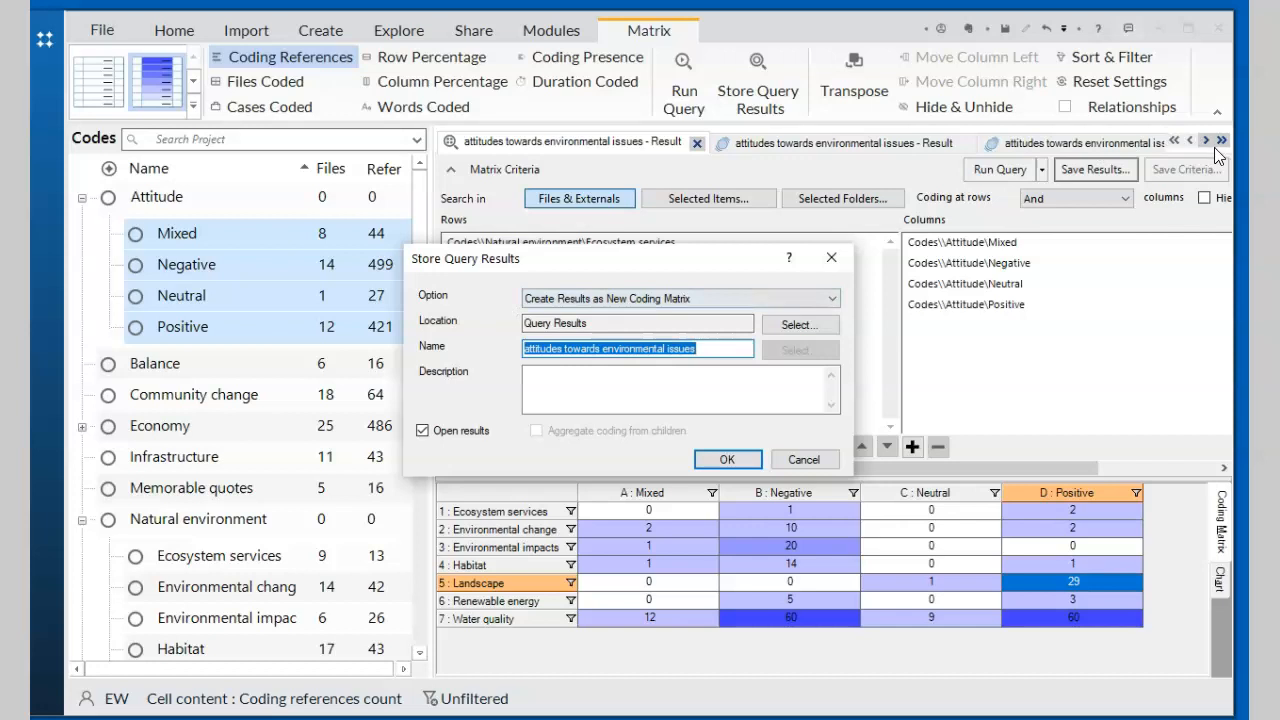
pyautogui.click(423, 431)
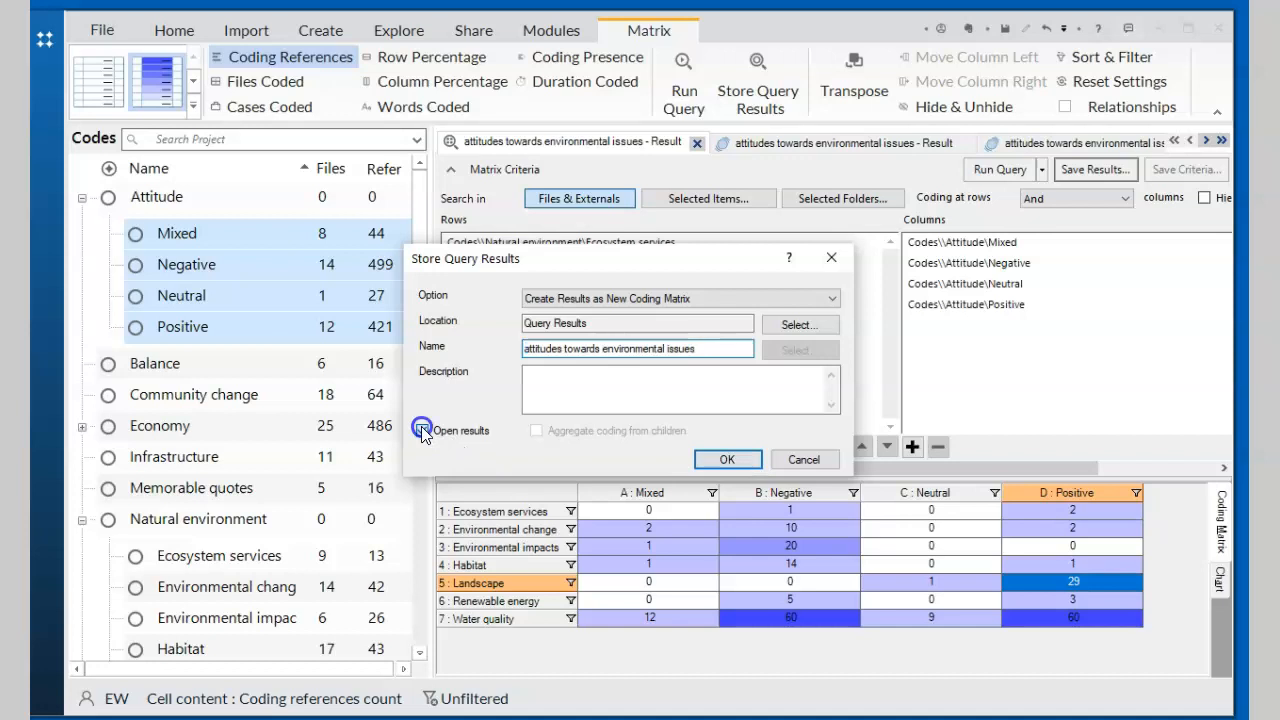
pyautogui.click(722, 459)
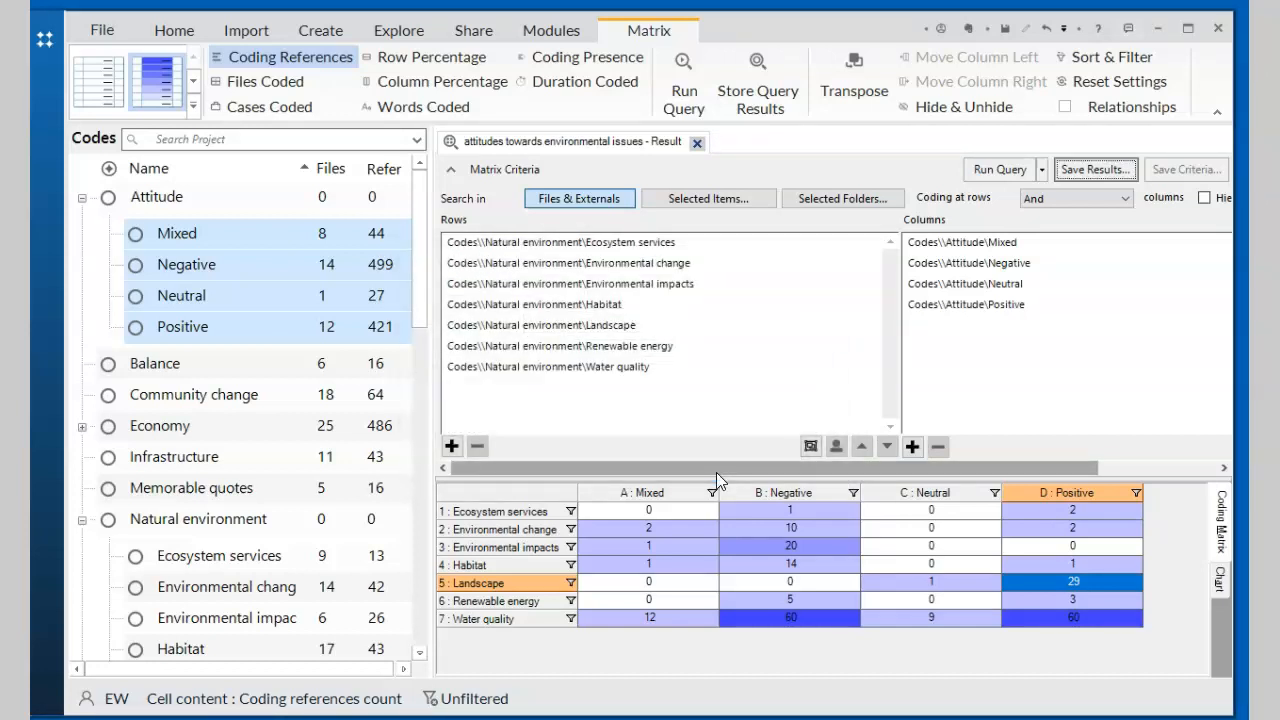